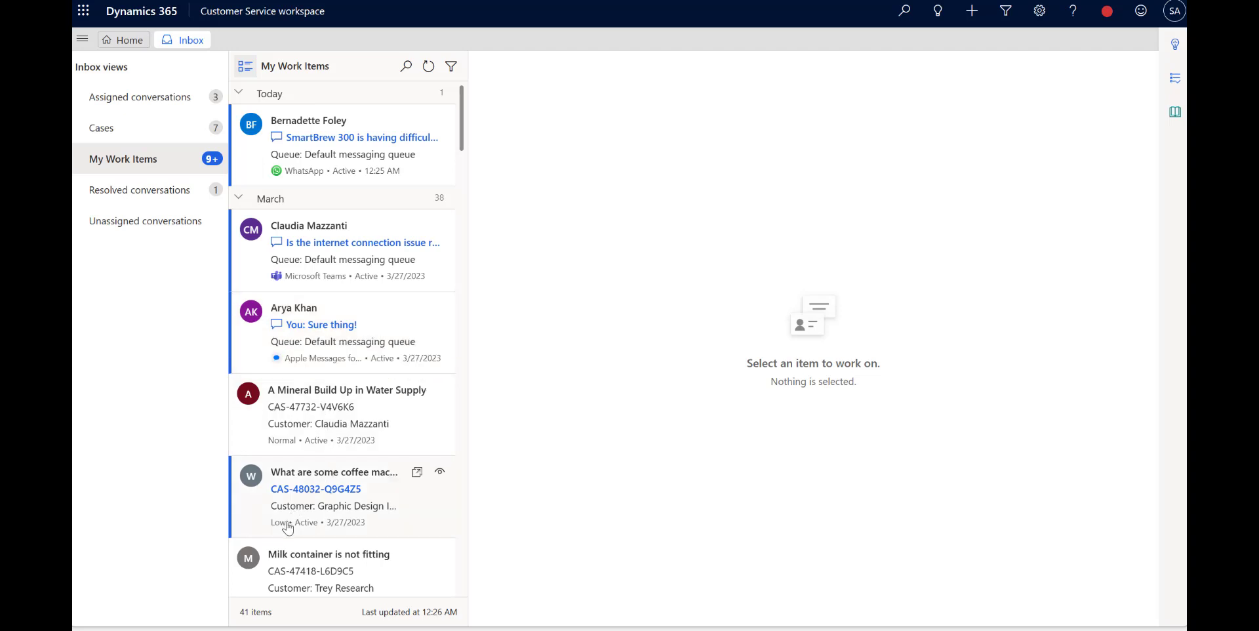
scroll(287, 528, "down", 2)
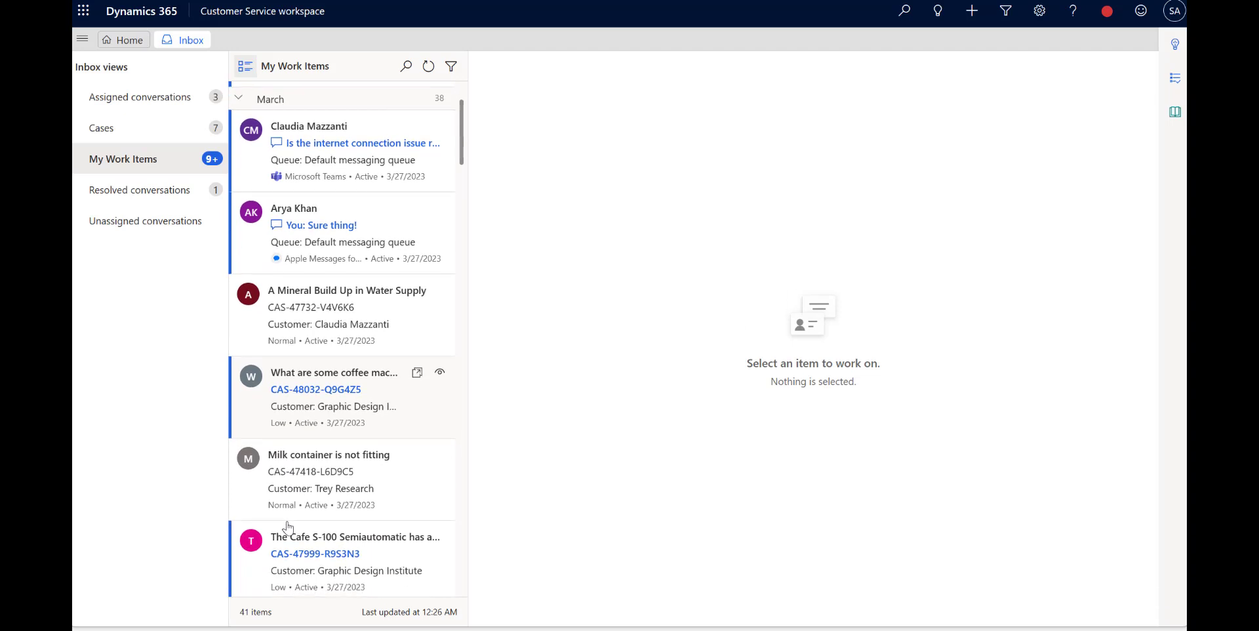
scroll(287, 529, "down", 2)
scroll(287, 528, "down", 3)
scroll(287, 529, "down", 2)
scroll(287, 529, "up", 1)
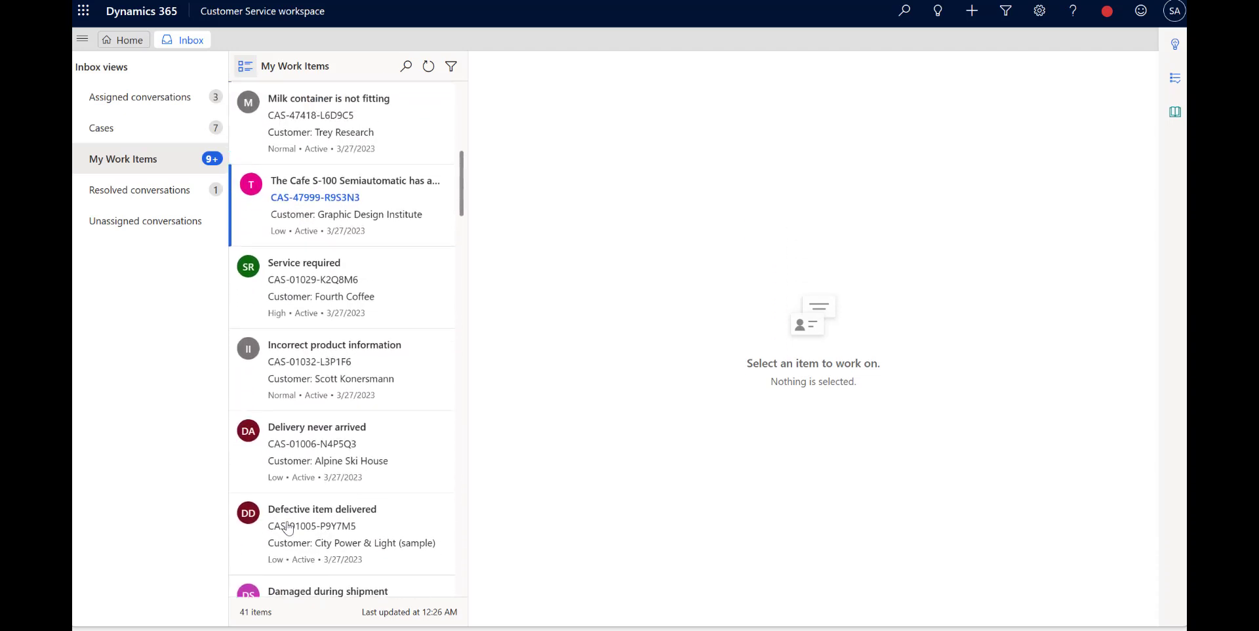
scroll(287, 528, "up", 2)
scroll(288, 528, "up", 3)
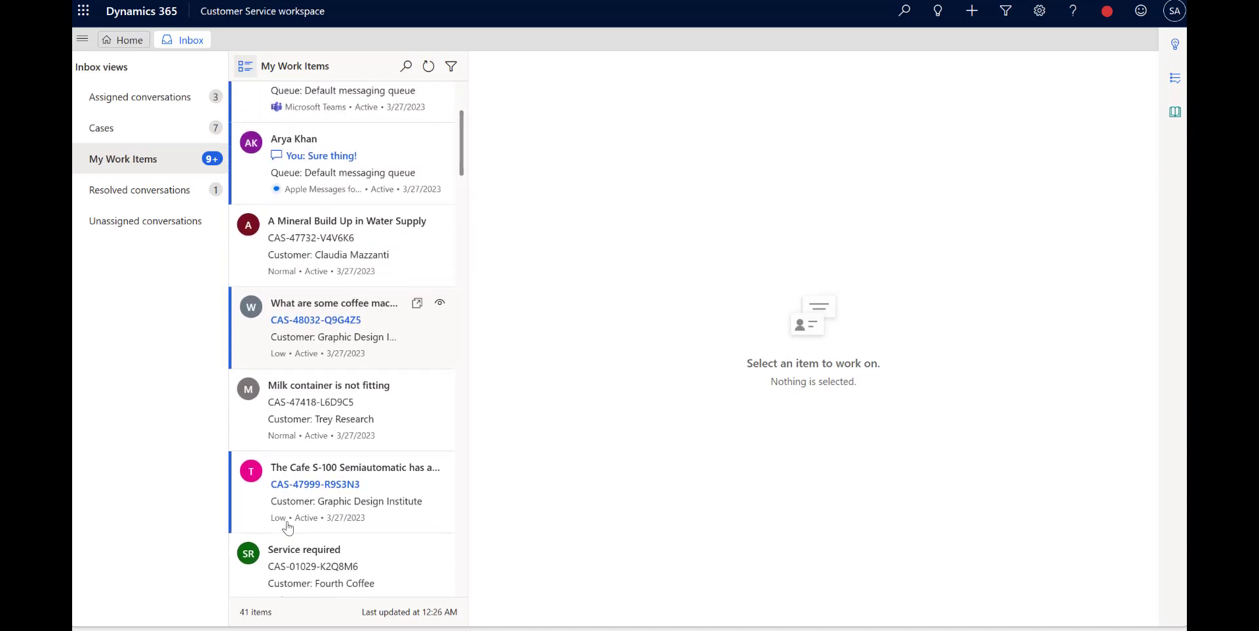
scroll(287, 529, "up", 1)
scroll(287, 529, "up", 1)
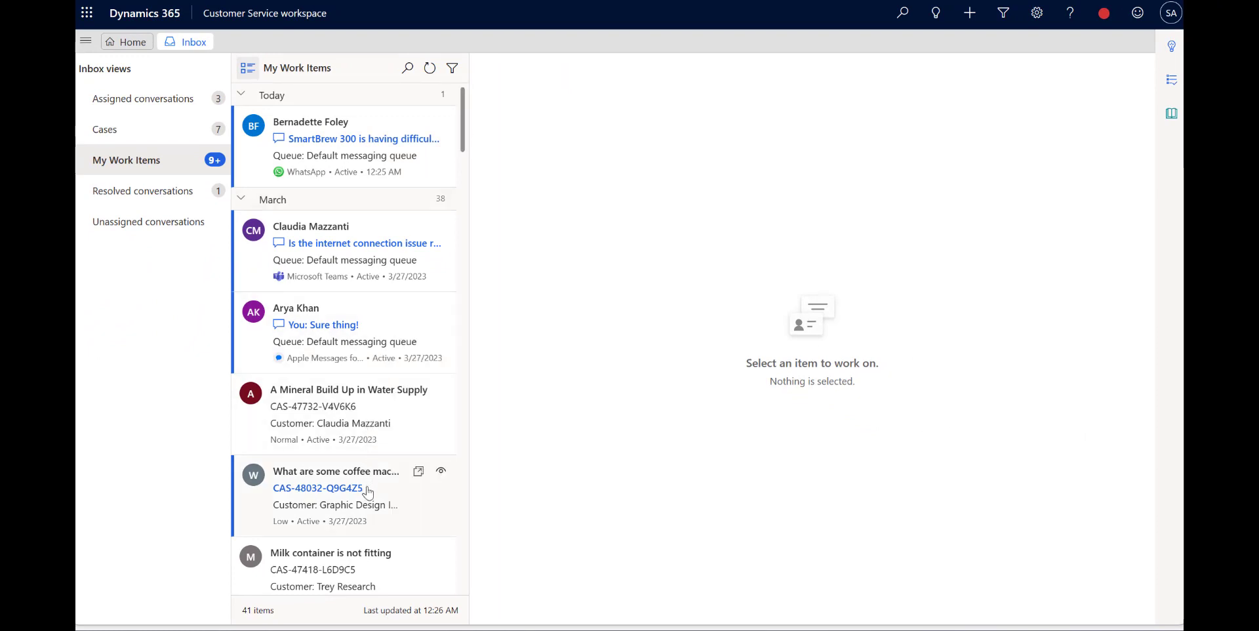
scroll(368, 492, "down", 1)
scroll(366, 490, "down", 1)
scroll(367, 498, "down", 1)
Step: Open The Cafe S-100 air bubbles case and mark the work item as unread again
left_click(350, 509)
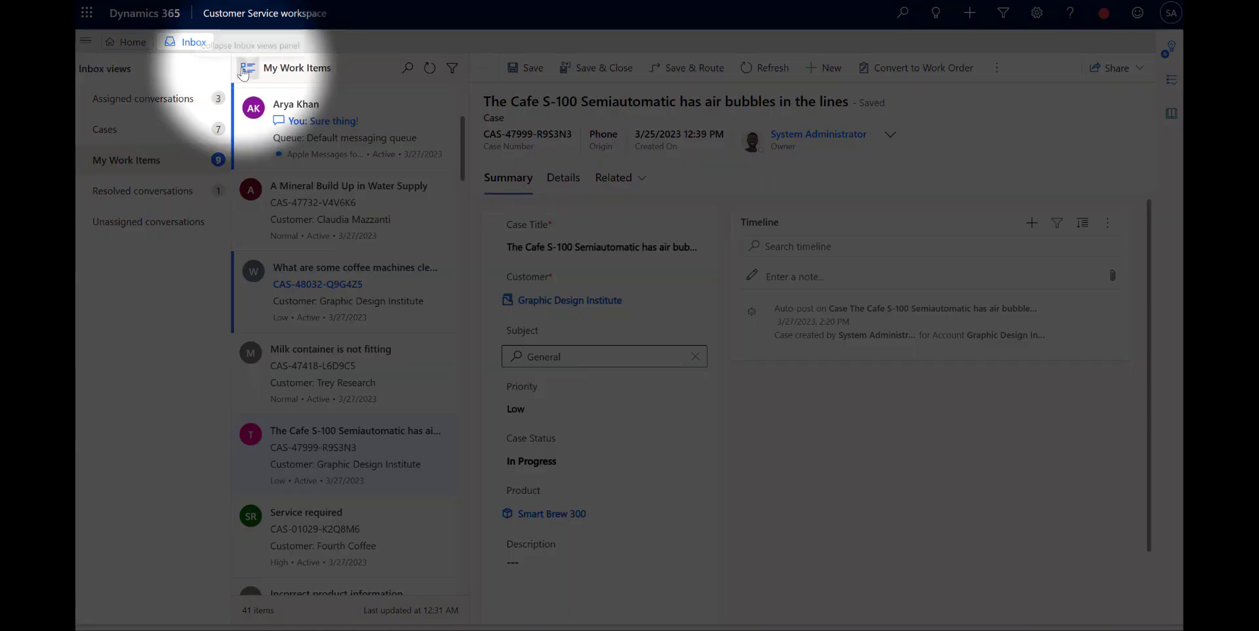
left_click(245, 69)
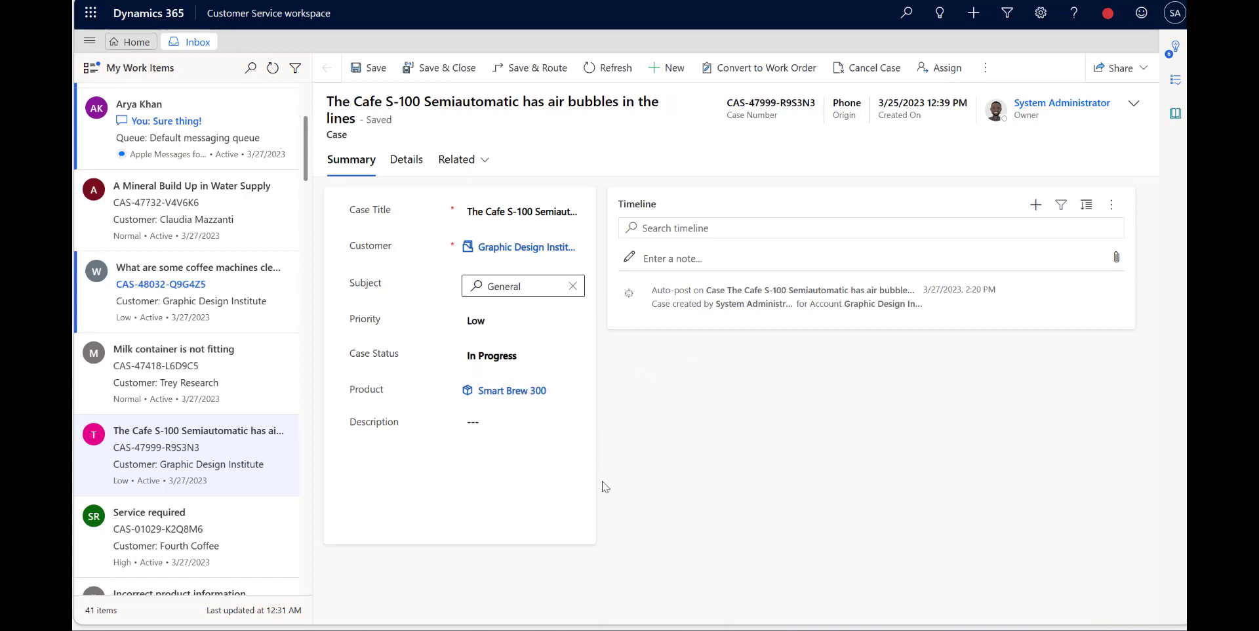
mouse_move(345, 454)
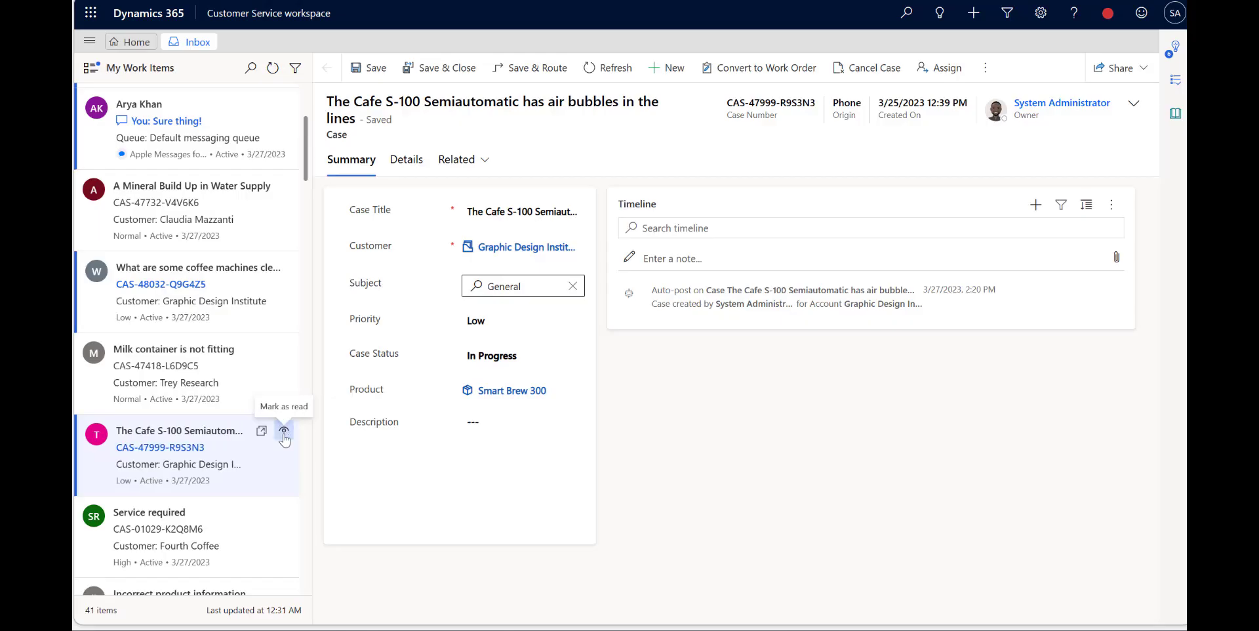
left_click(284, 435)
scroll(97, 379, "up", 2)
scroll(118, 282, "up", 3)
Step: Ask the WhatsApp customer for the machine's 5-digit manufacturing code, then go back to the Inbox
left_click(138, 185)
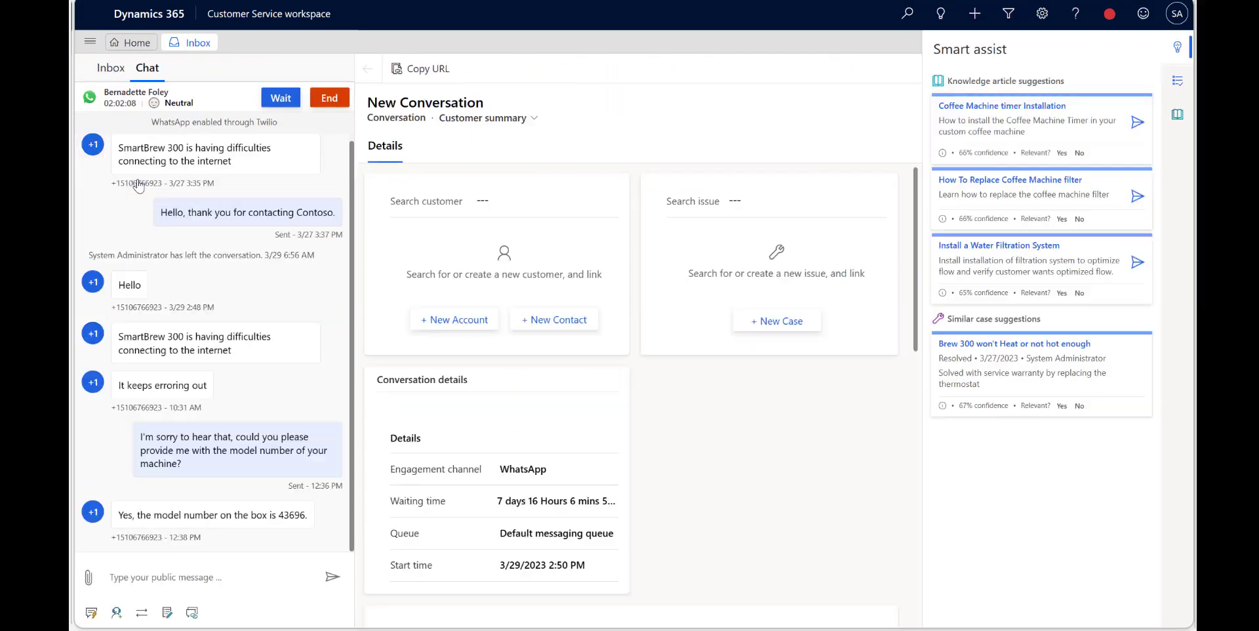
left_click(203, 577)
type("Thank you for that information. Could you please provide me with the manufacturing code which is the 5 digit code located on the bottom of the machine?")
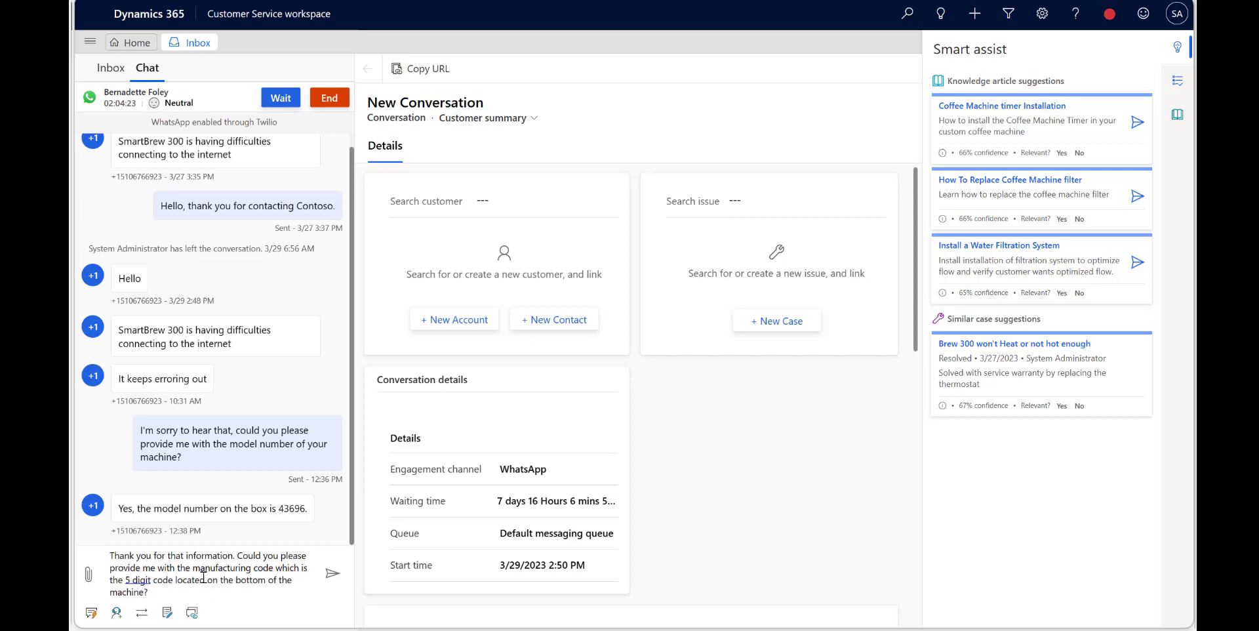
key("Return")
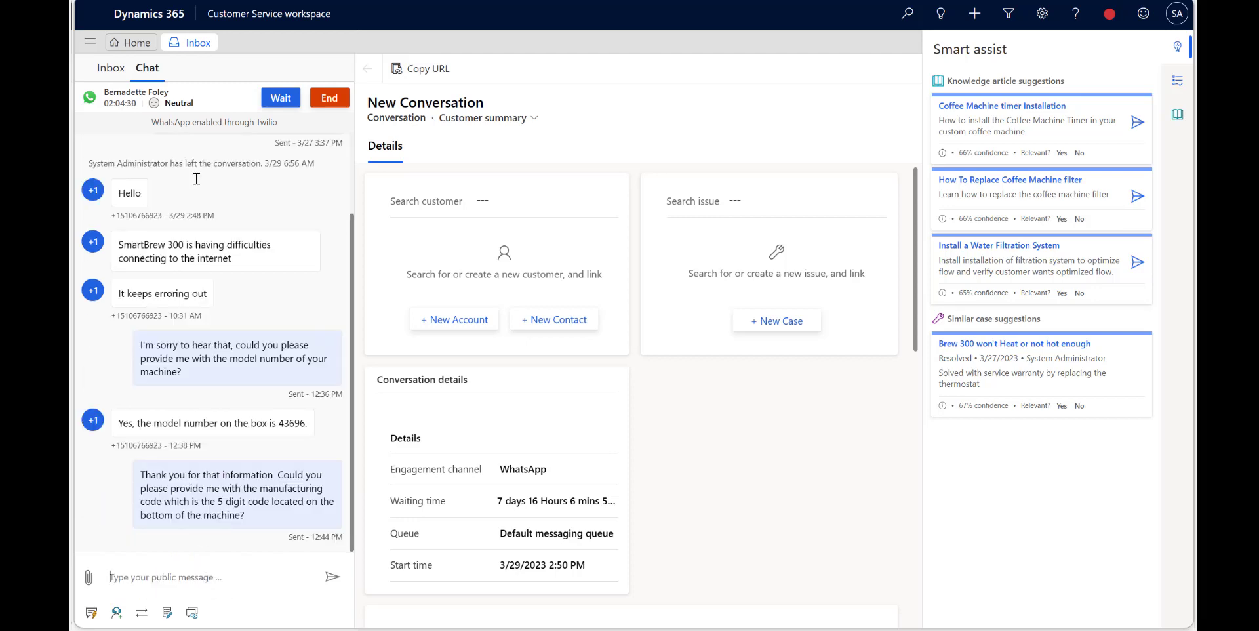
left_click(110, 68)
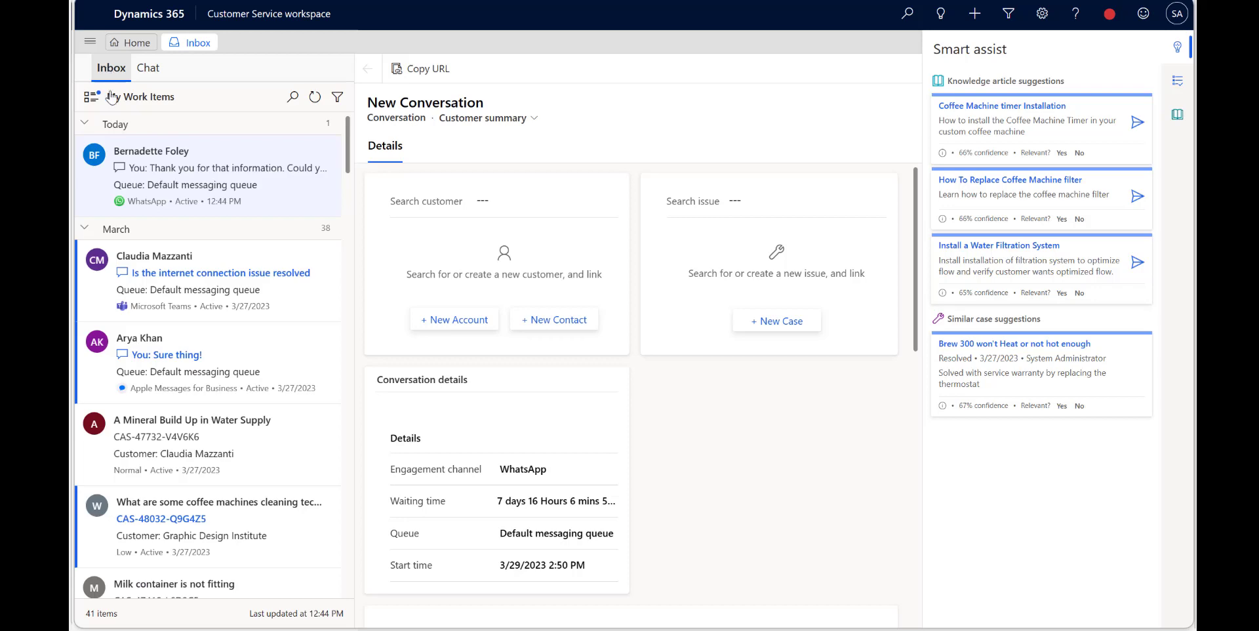
mouse_move(211, 442)
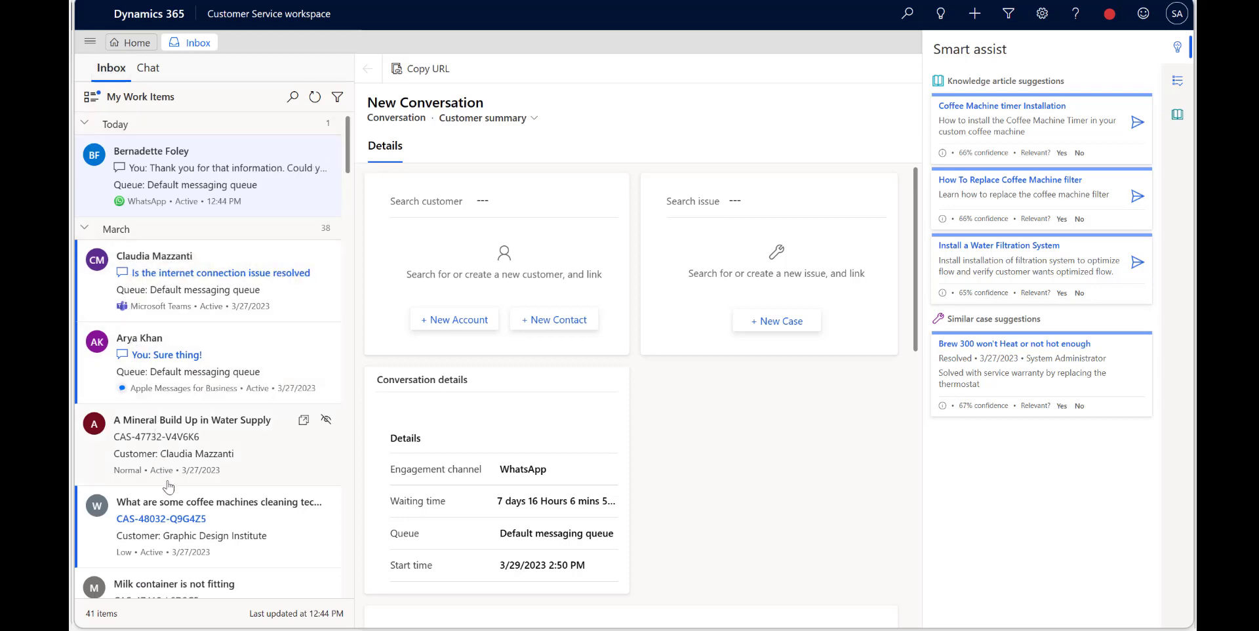
Step: Set the coffee machines cleaning case description to 'Coffee cleaning techniques' and save it
left_click(172, 513)
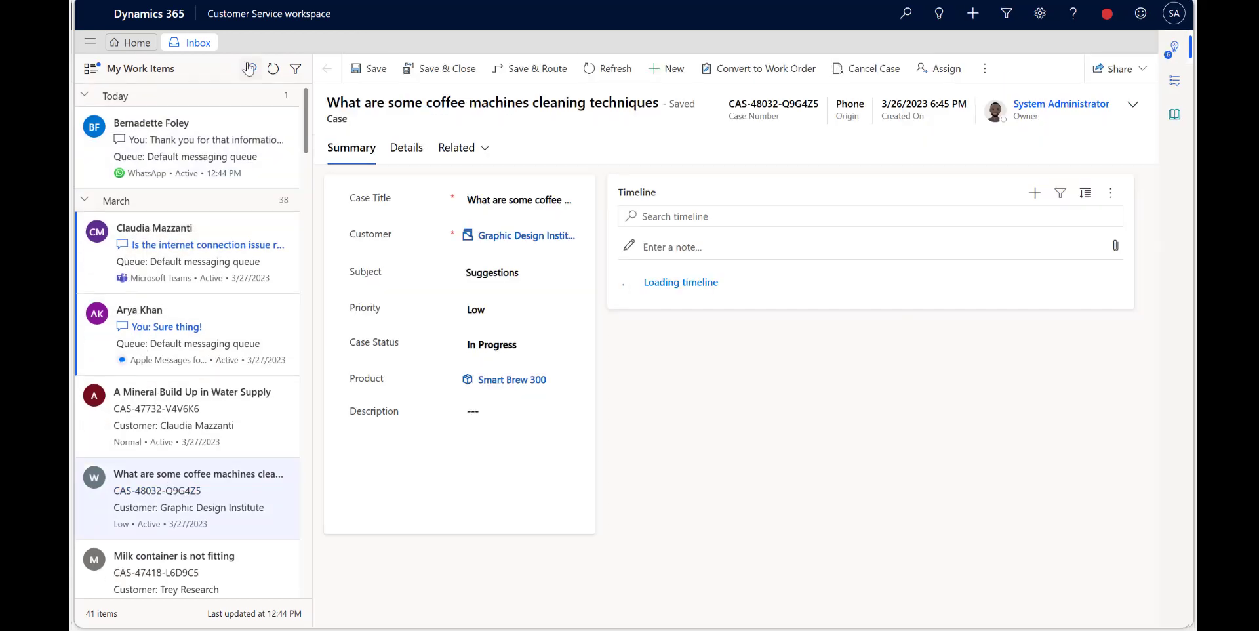
left_click(535, 417)
type("Coffee cleaning tech")
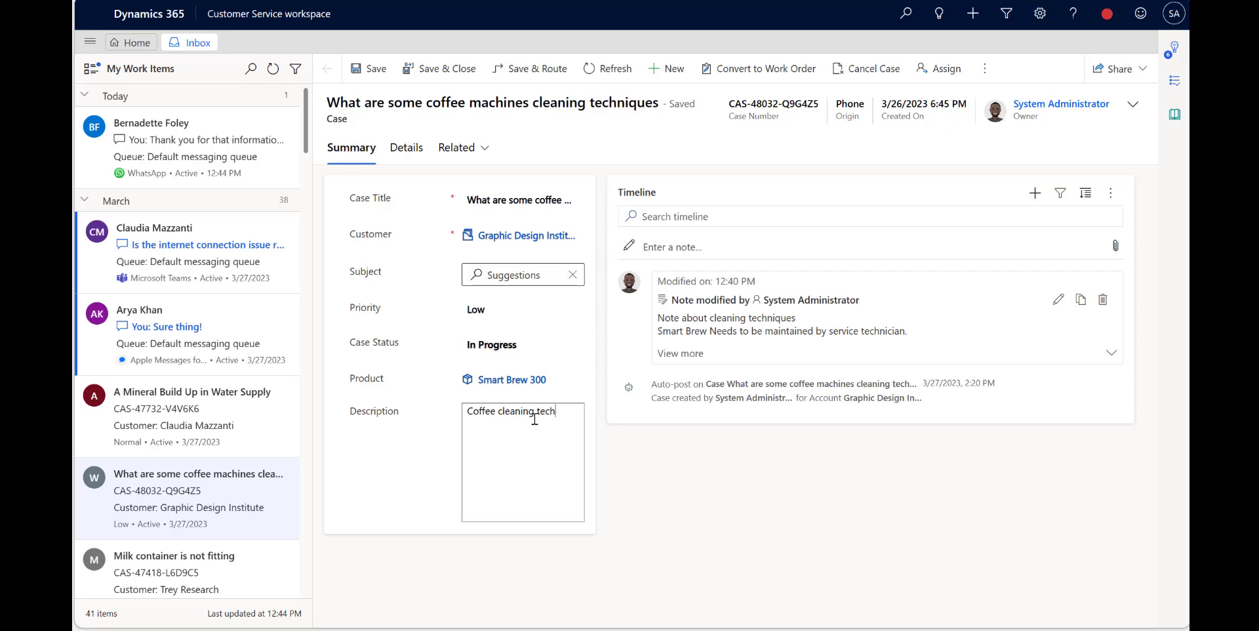
type("niques")
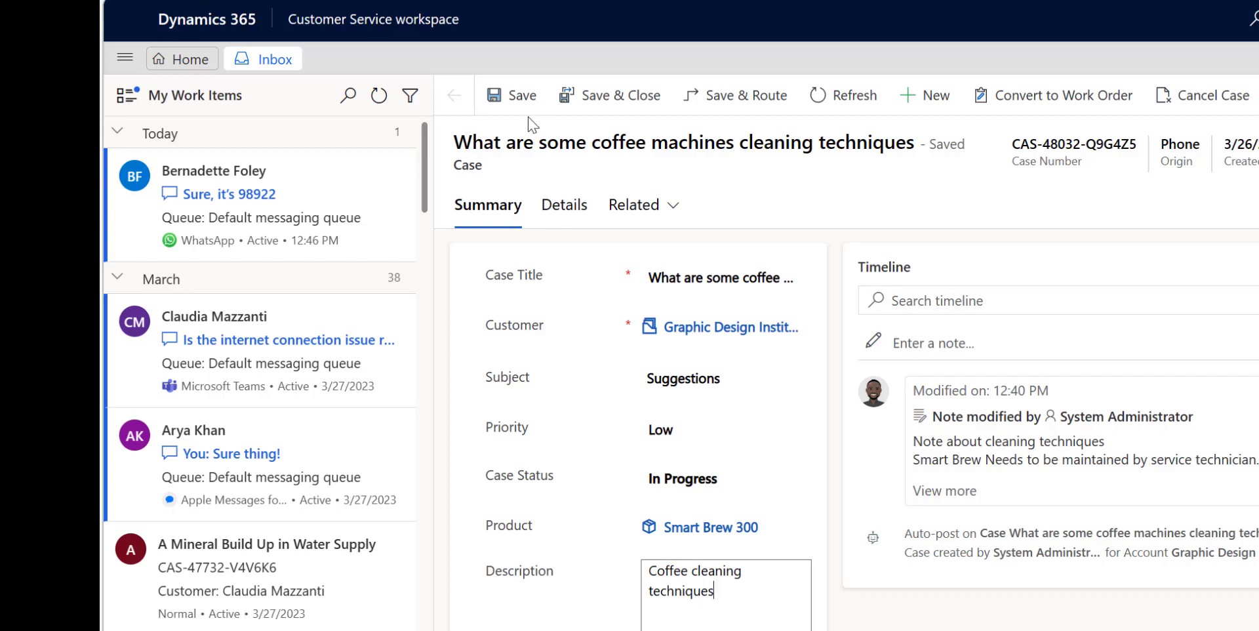
left_click(515, 95)
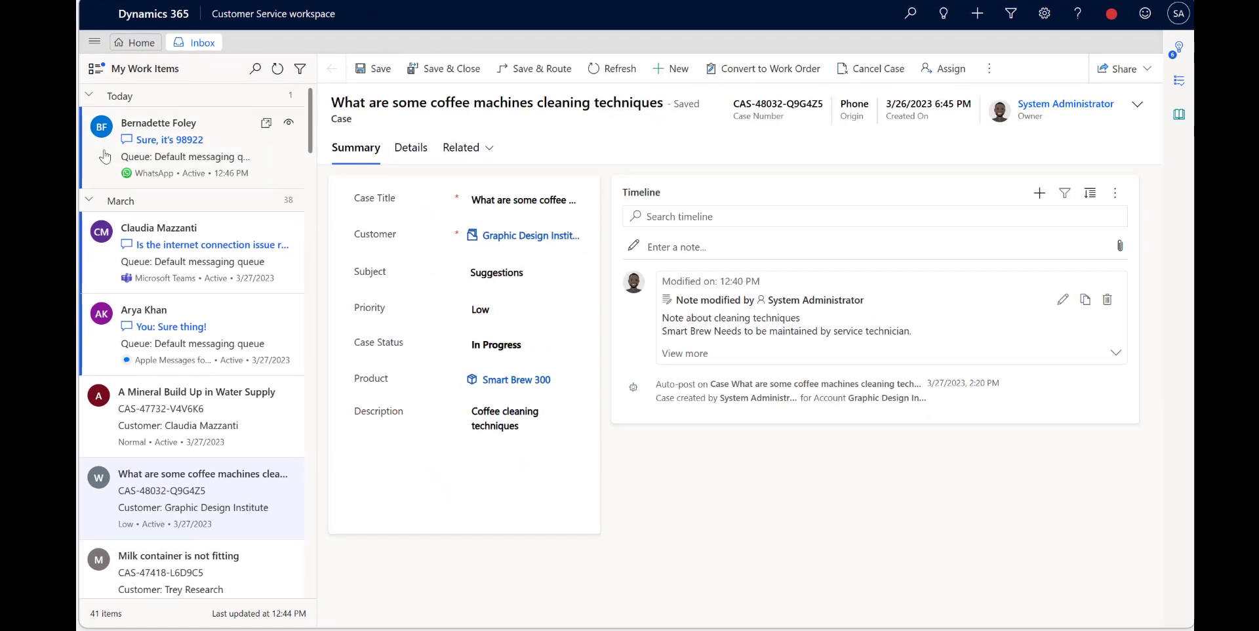
Step: Reply to the WhatsApp customer that a technician will need to be sent out
left_click(105, 156)
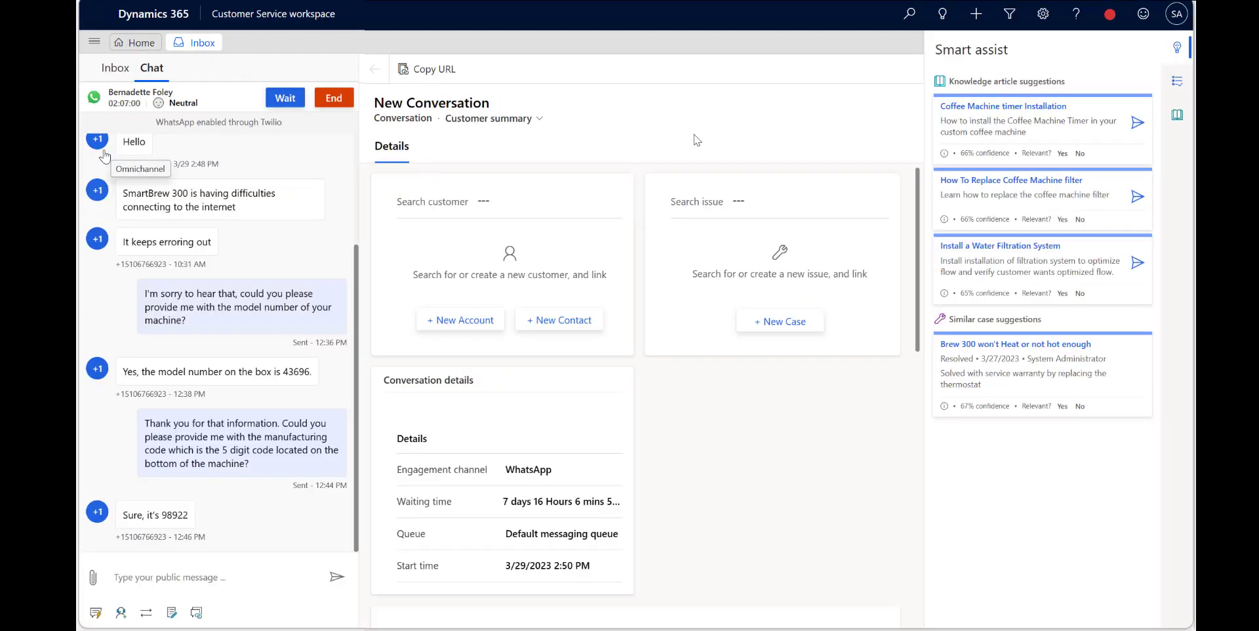
left_click(160, 576)
type("Thank you for that information, looks like we will need to send a technician out.")
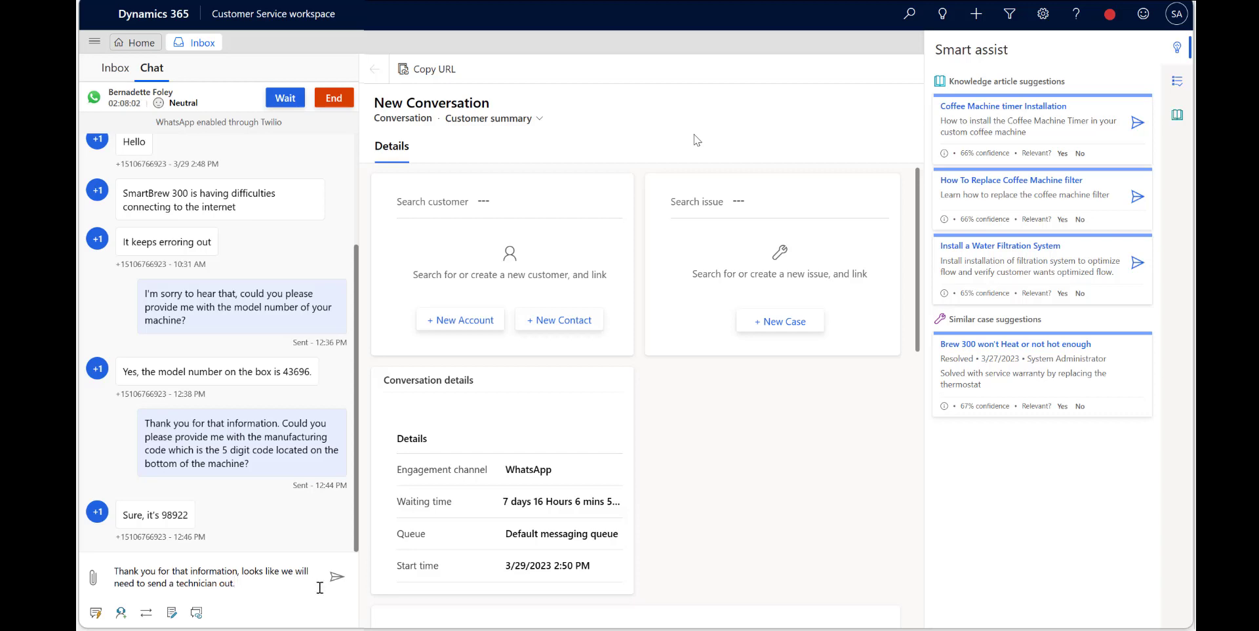
left_click(335, 590)
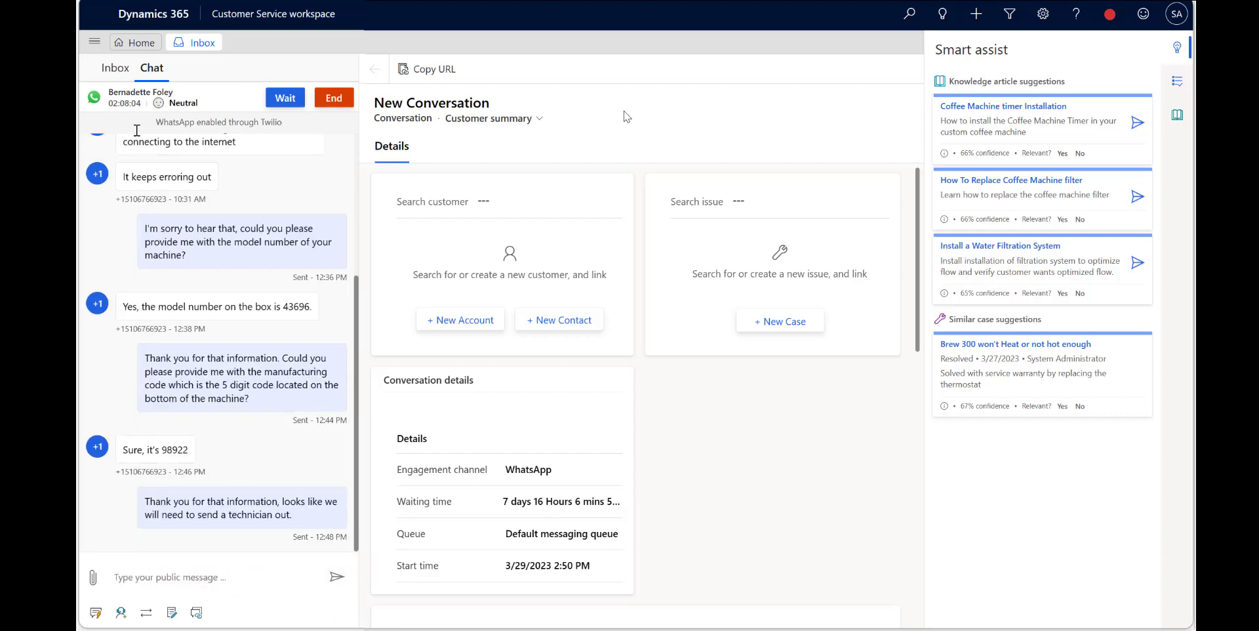
left_click(118, 73)
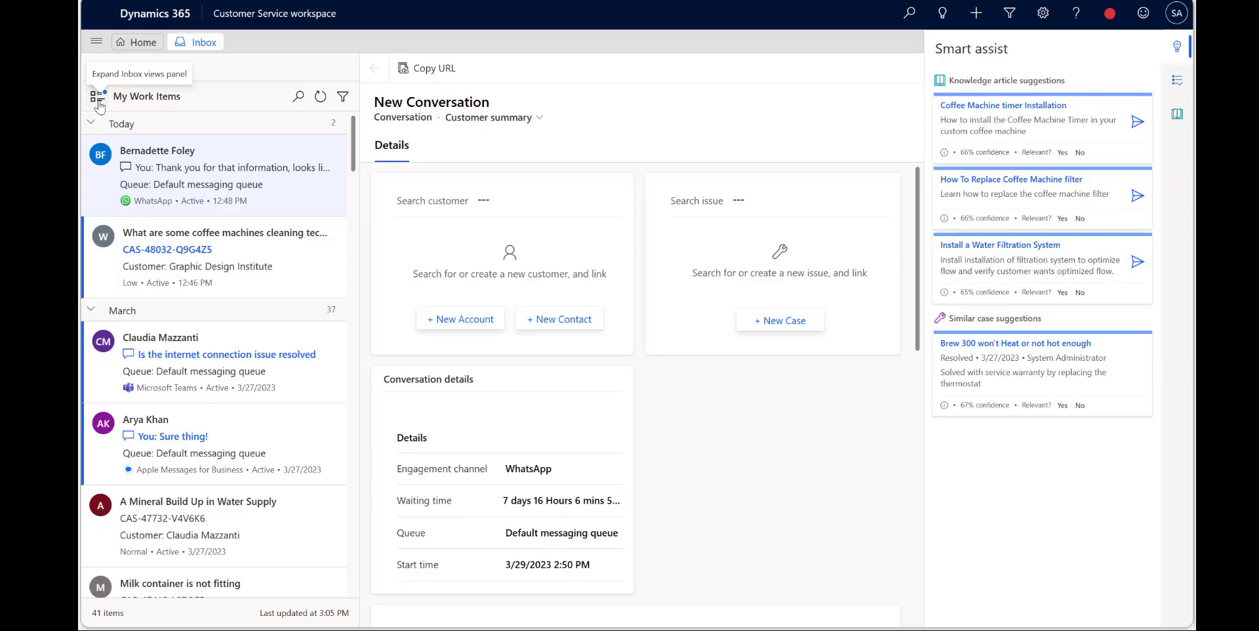
Step: Switch the Inbox to the Assigned conversations view and open the customer's chat there
left_click(98, 97)
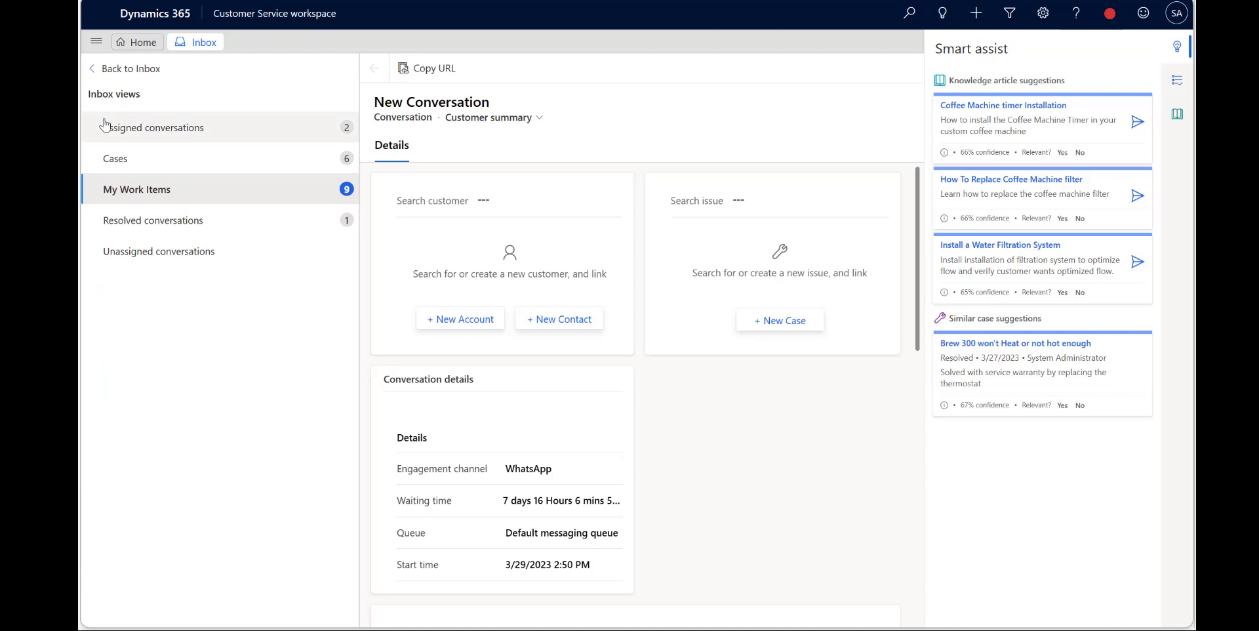
left_click(106, 127)
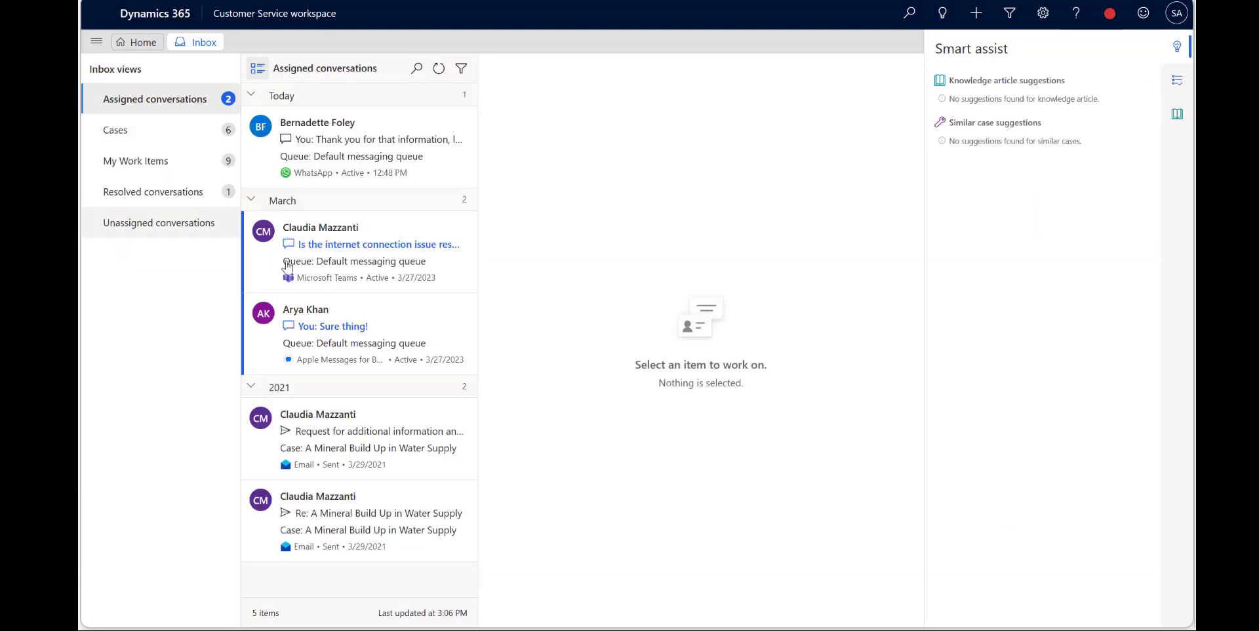
mouse_move(359, 332)
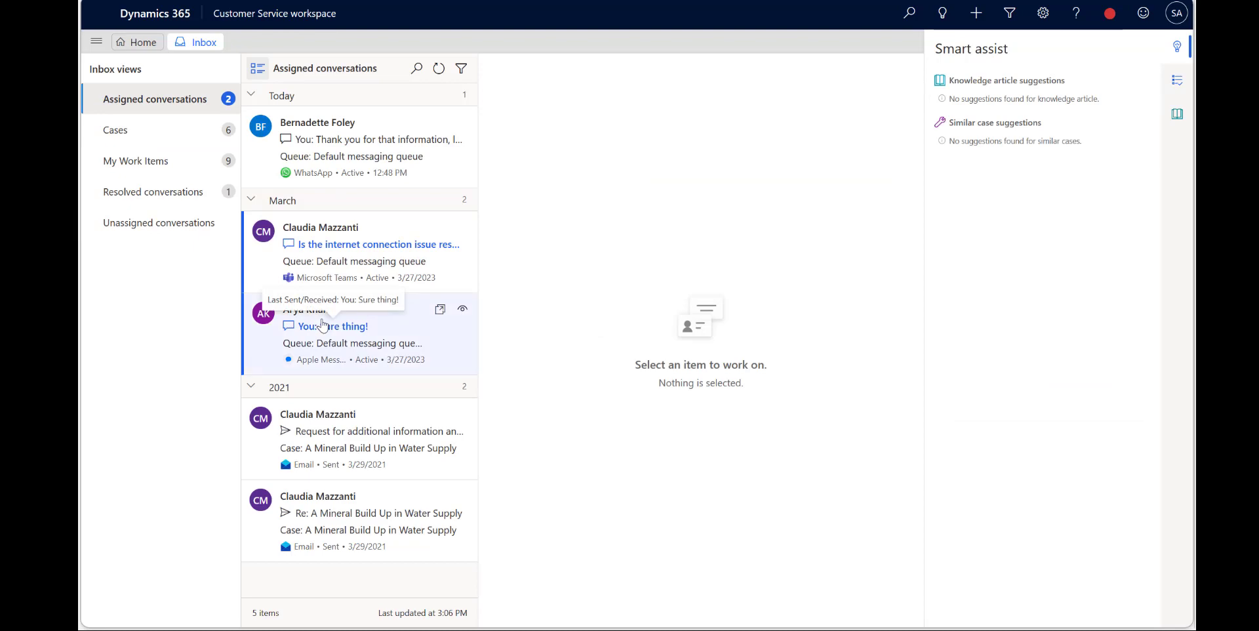
left_click(322, 324)
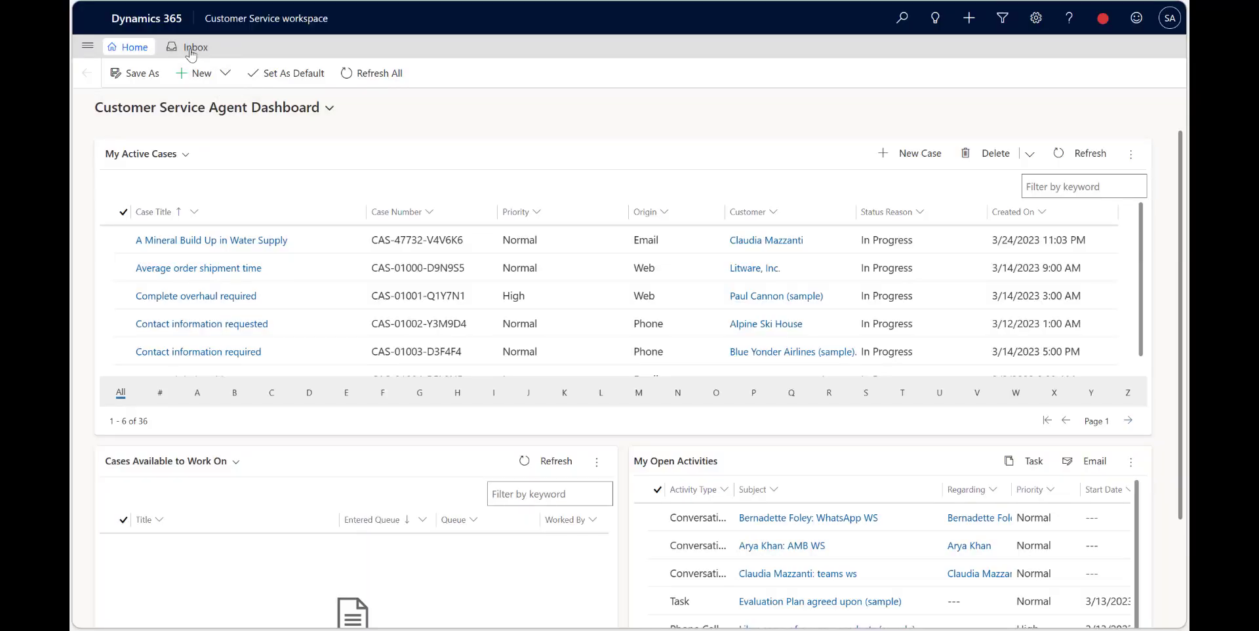
Step: Filter the Inbox's My Work Items view to show only unread items
left_click(191, 50)
left_click(193, 167)
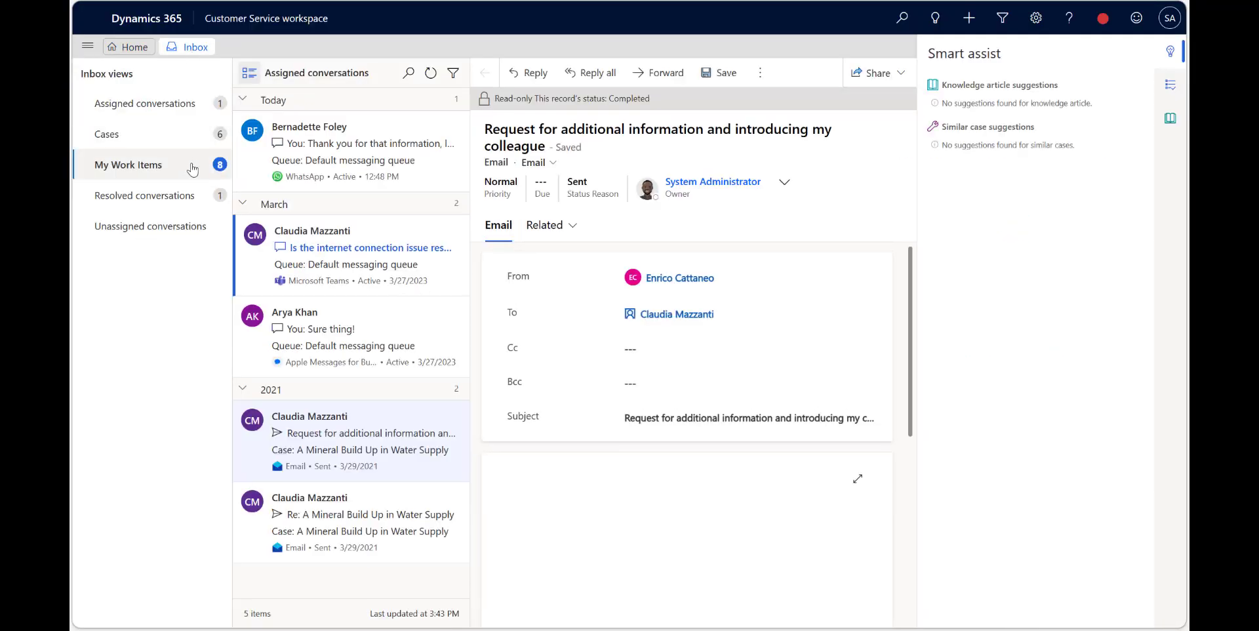
left_click(456, 78)
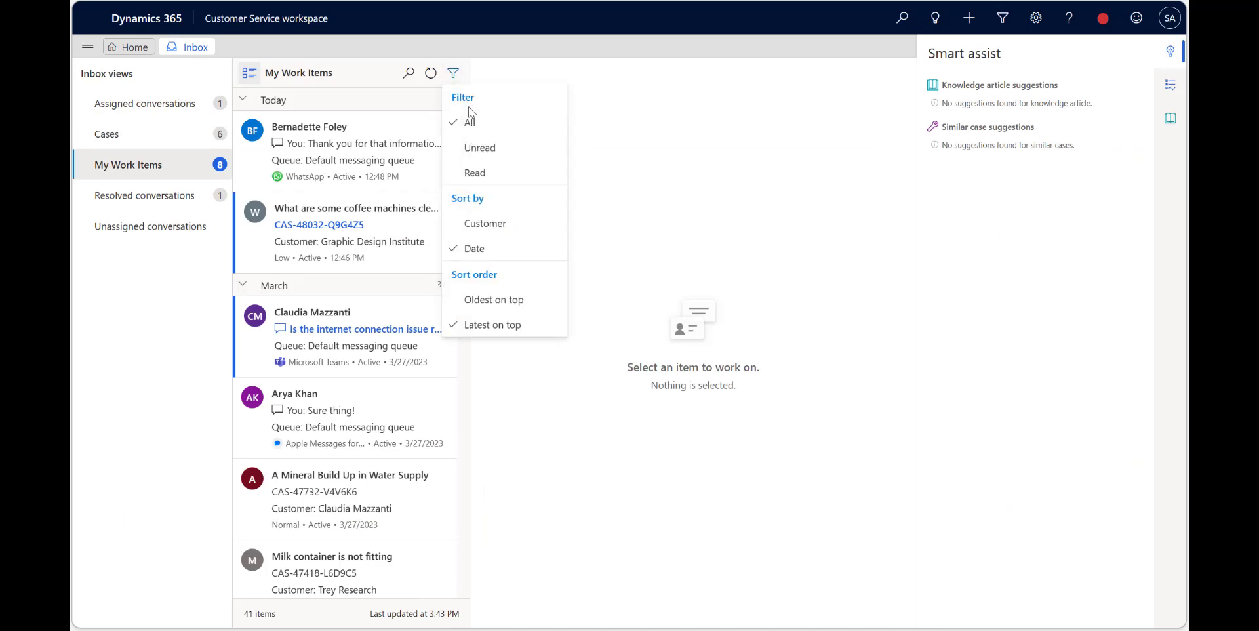
left_click(476, 152)
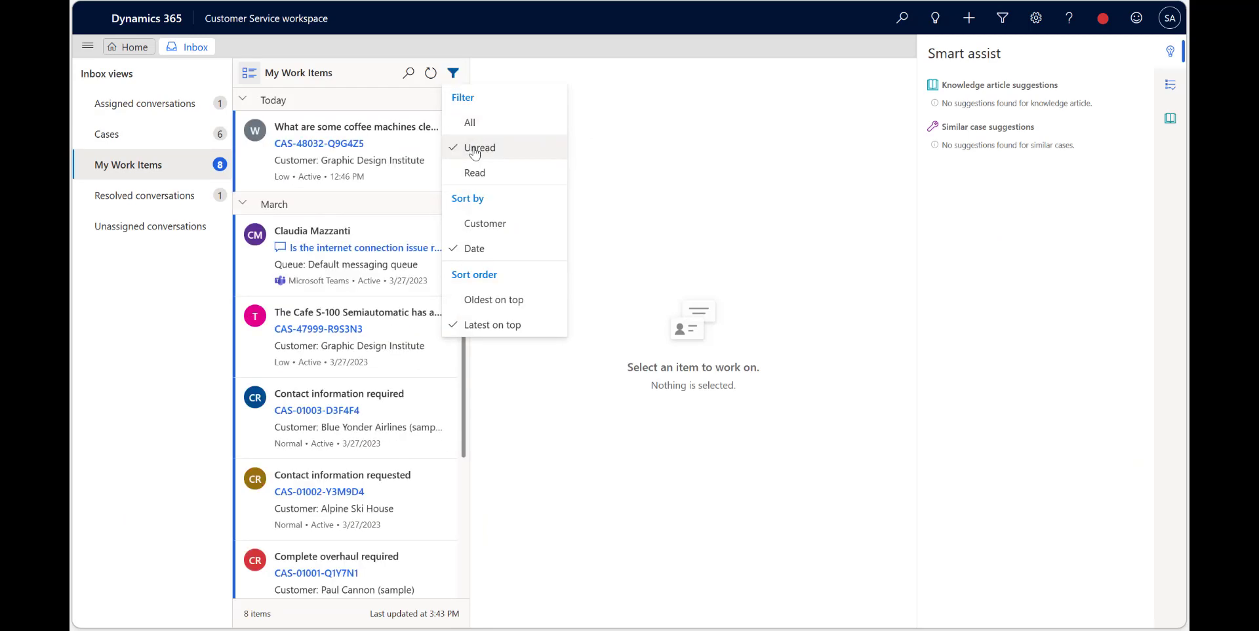